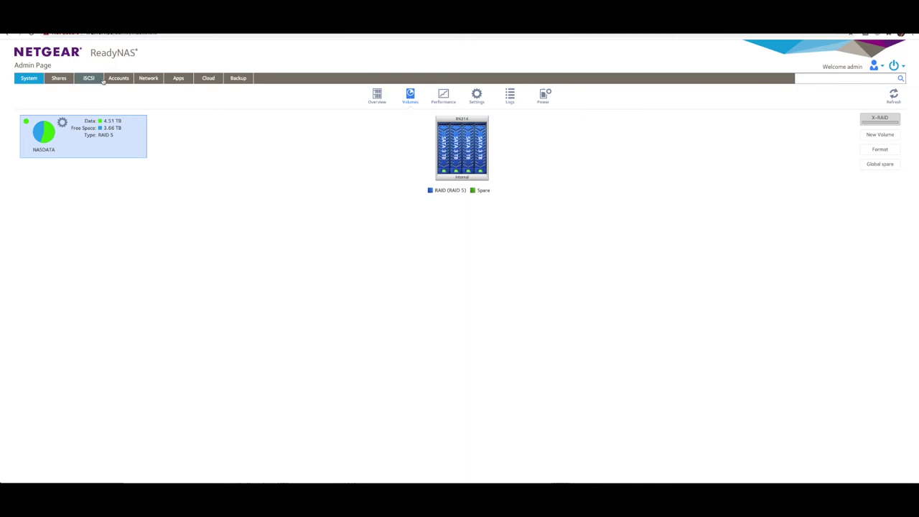
{"action": "left_click", "coordinate": [57, 79]}
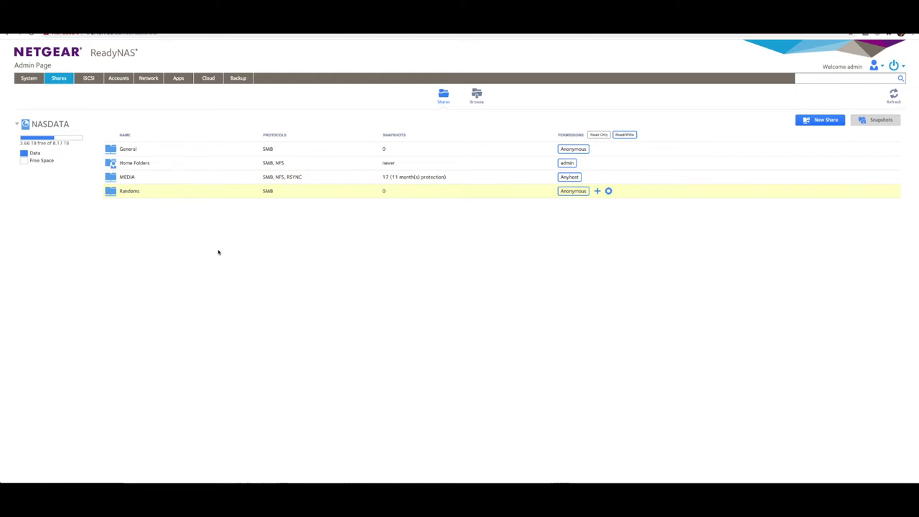
Browse inside the MEDIA share's folders, then go to the Synology DSM browser tab.
{"action": "double_click", "coordinate": [131, 178]}
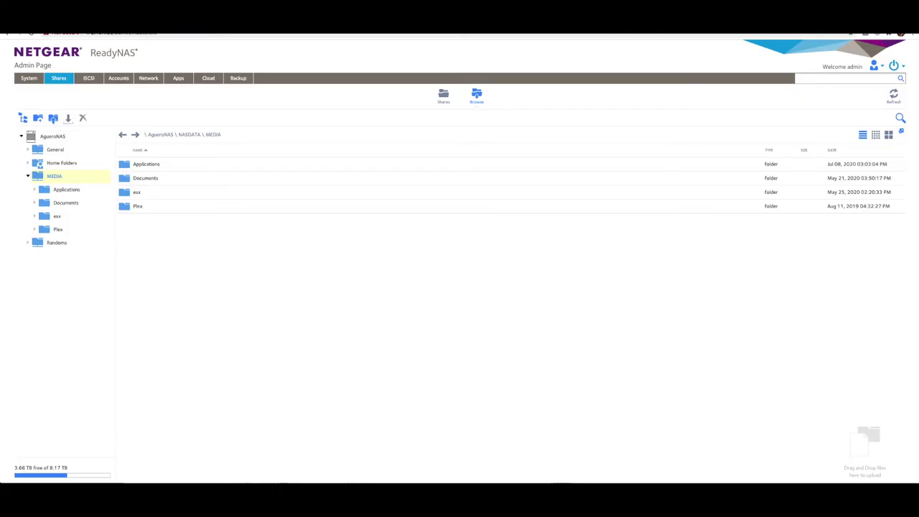
{"action": "left_click", "coordinate": [32, 81]}
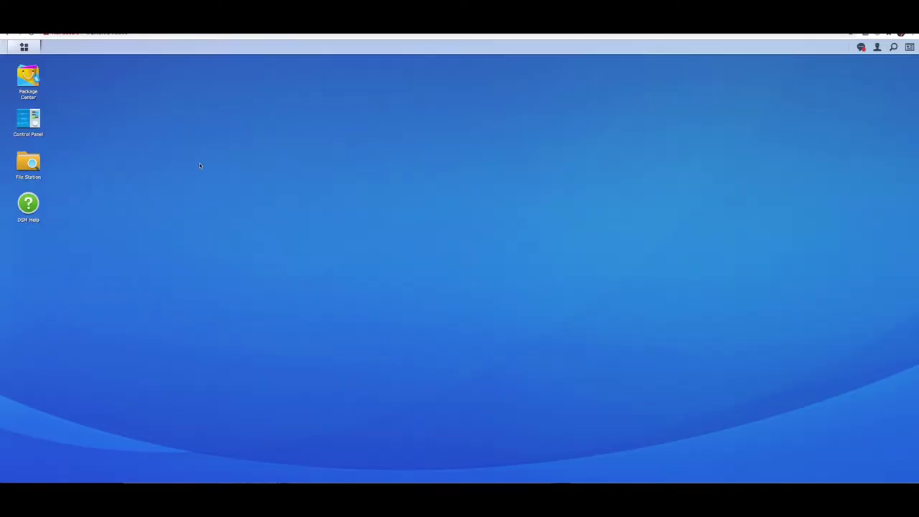
Launch Storage Manager and check Volume 1, RAID 5 Storage Pool 1 and the health overview.
{"action": "left_click", "coordinate": [24, 48]}
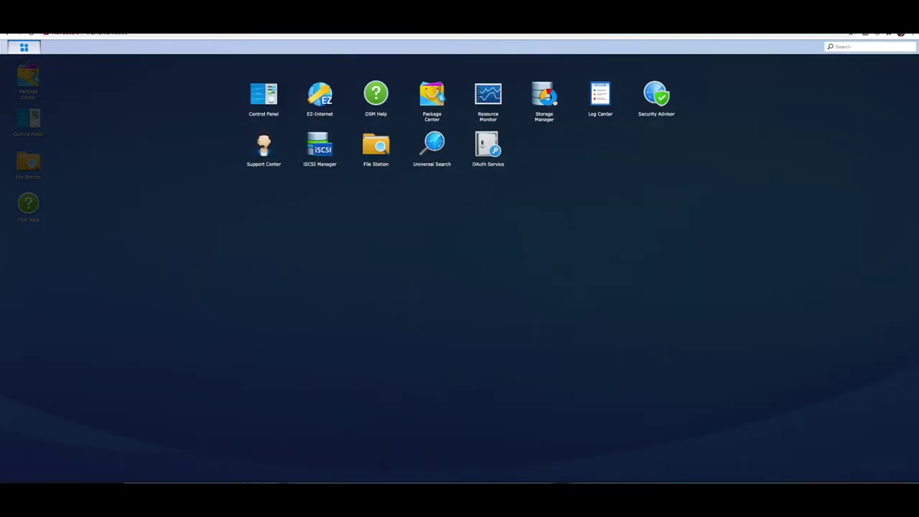
{"action": "left_click", "coordinate": [544, 98]}
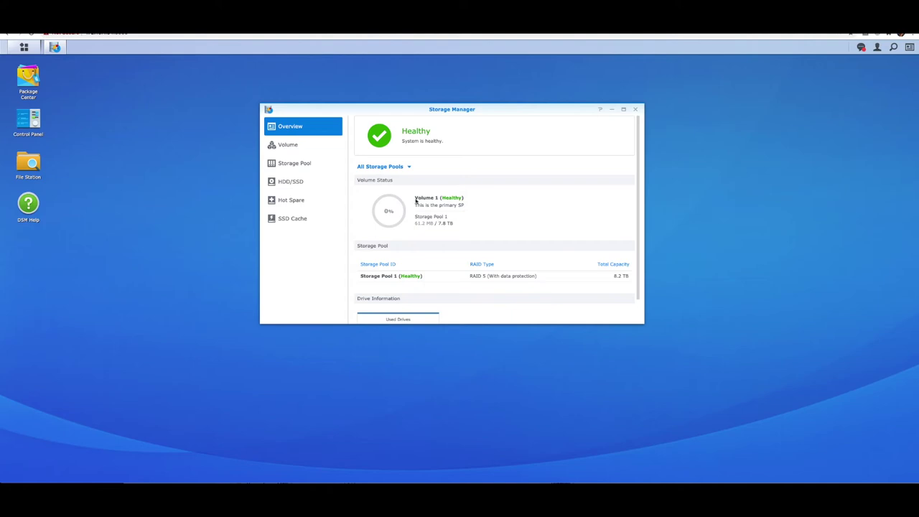
{"action": "scroll", "coordinate": [439, 215], "scroll_direction": "down", "scroll_amount": 1}
{"action": "scroll", "coordinate": [438, 215], "scroll_direction": "up", "scroll_amount": 1}
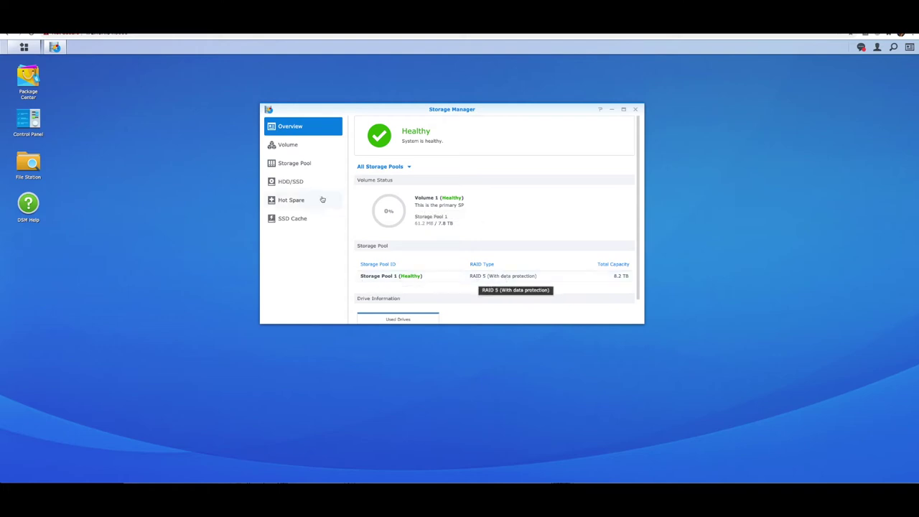
{"action": "left_click", "coordinate": [288, 146]}
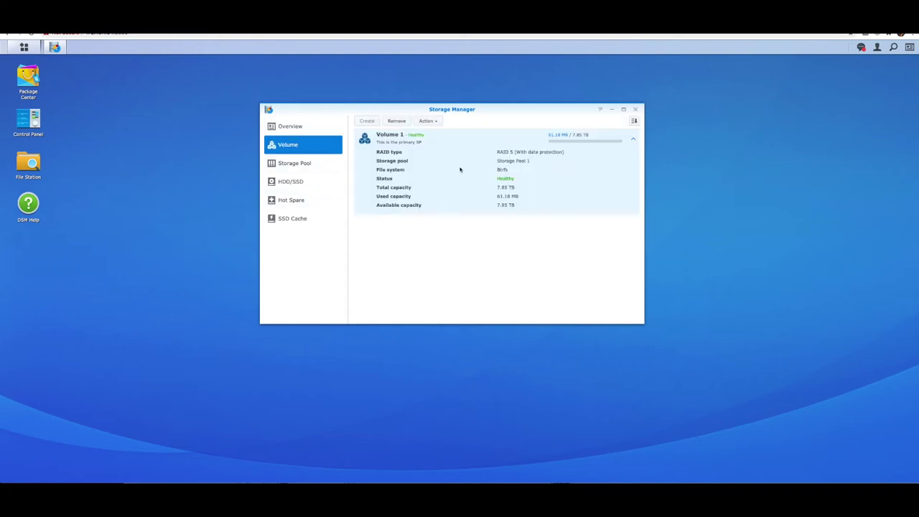
{"action": "left_click", "coordinate": [297, 167]}
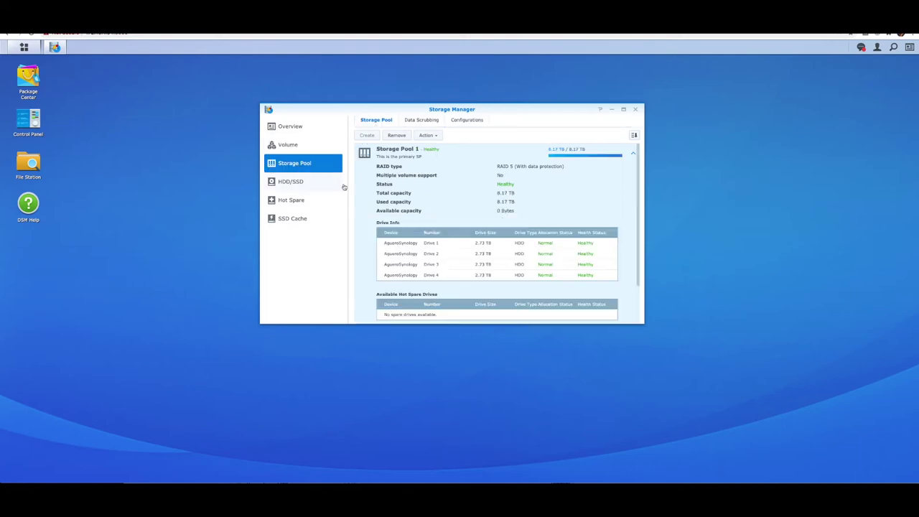
{"action": "left_click", "coordinate": [291, 127]}
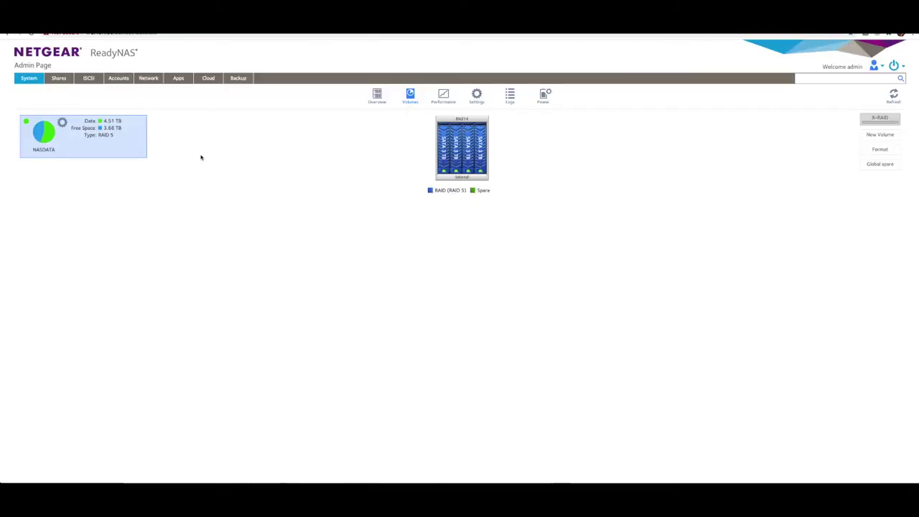
Reopen the ReadyNAS Shares tab to look through the MEDIA share's folders again.
{"action": "left_click", "coordinate": [60, 81]}
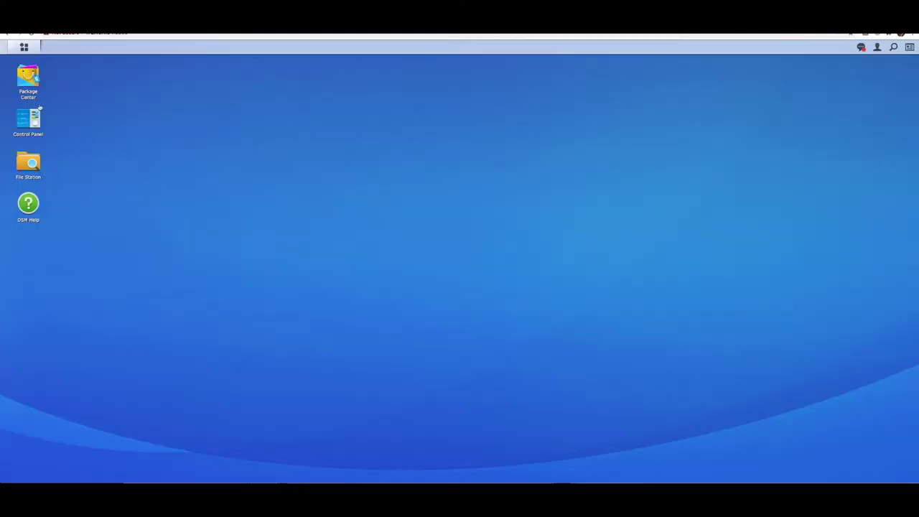
Open the Shared Folder section of Synology's Control Panel.
{"action": "left_click", "coordinate": [23, 48]}
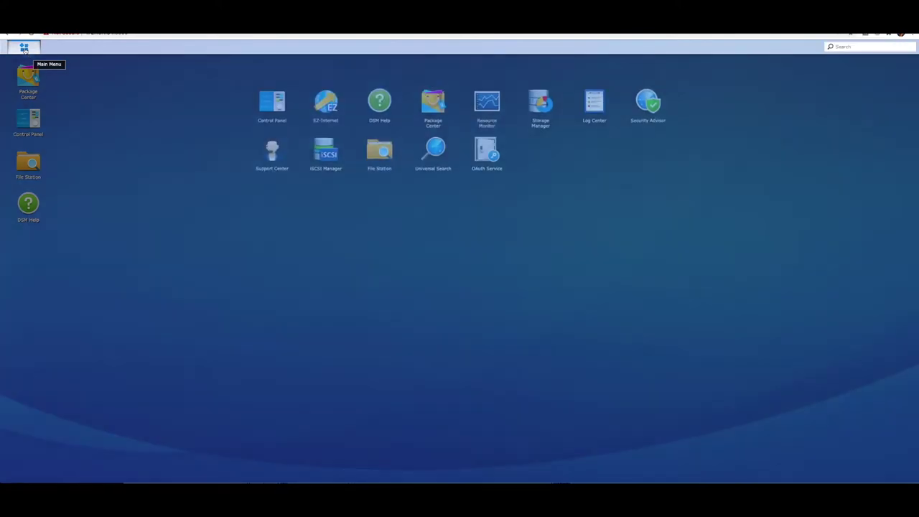
{"action": "left_click", "coordinate": [270, 96]}
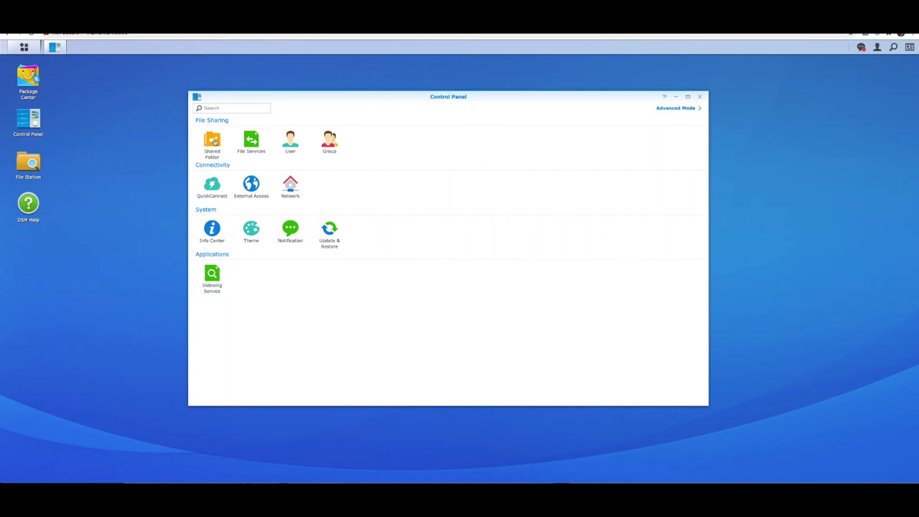
{"action": "left_click", "coordinate": [213, 140]}
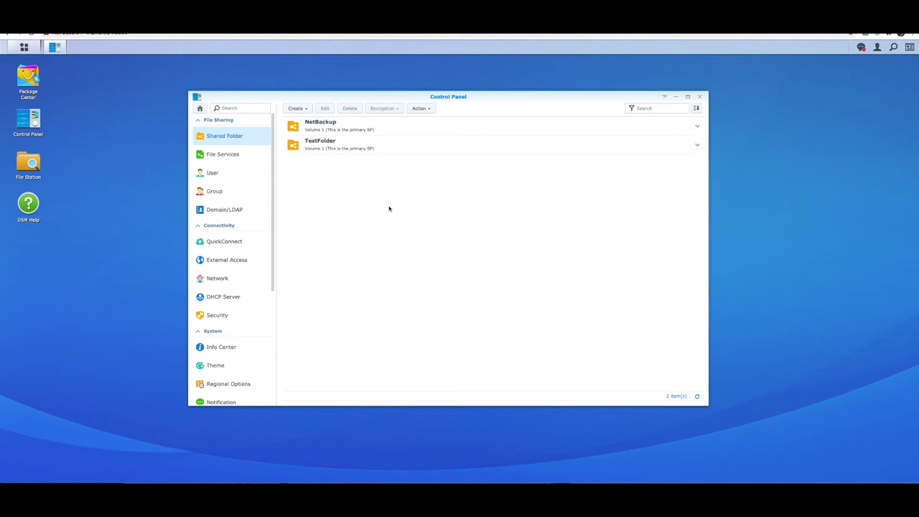
Create a shared folder named DATA, described 'All my Data', on Volume 1 with Recycle Bin off.
{"action": "left_click", "coordinate": [298, 110]}
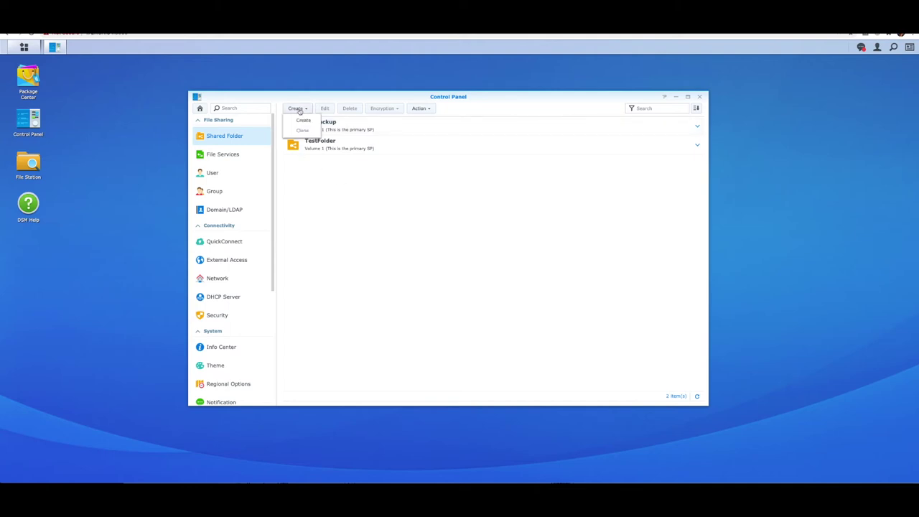
{"action": "left_click", "coordinate": [304, 120]}
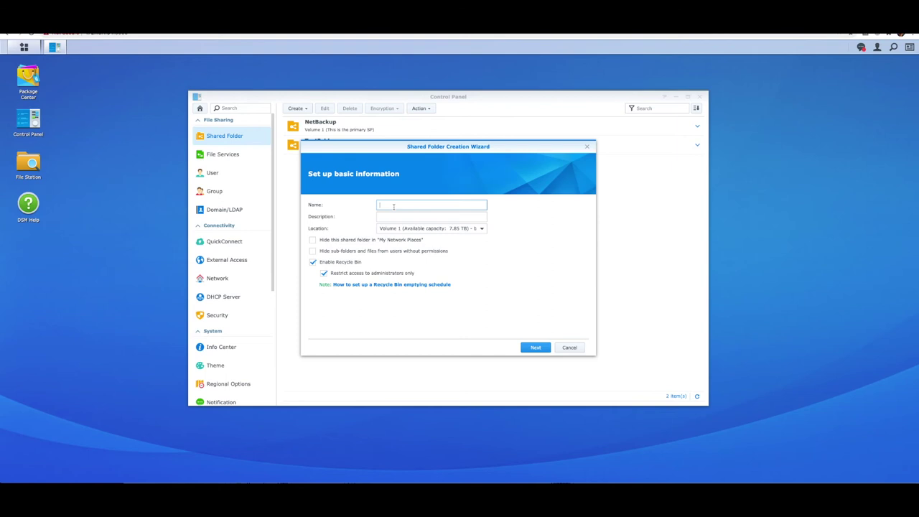
{"action": "type", "text": "DATA"}
{"action": "left_click", "coordinate": [386, 218]}
{"action": "type", "text": "All my Data"}
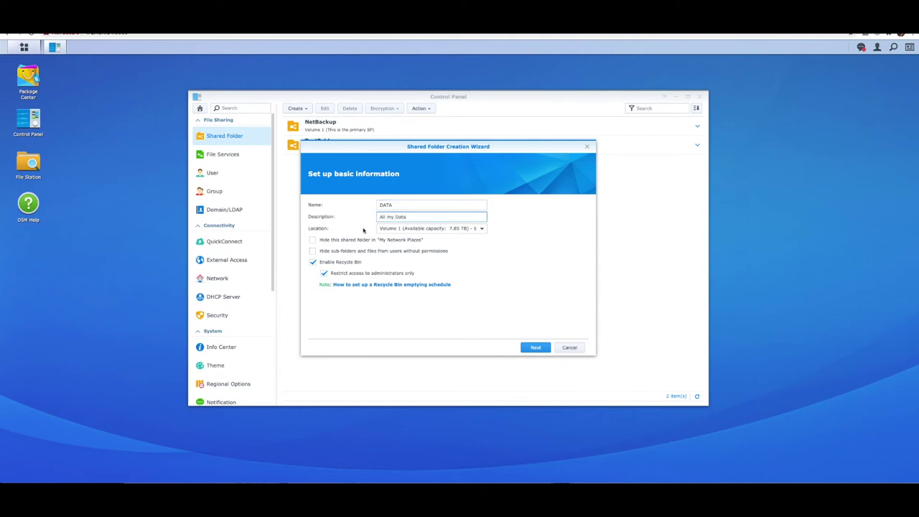
{"action": "left_click", "coordinate": [398, 230]}
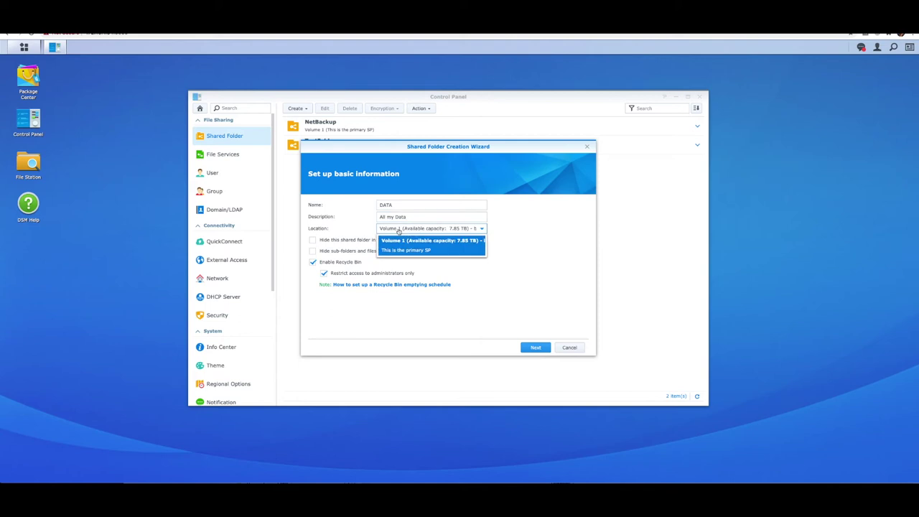
{"action": "left_click", "coordinate": [523, 252]}
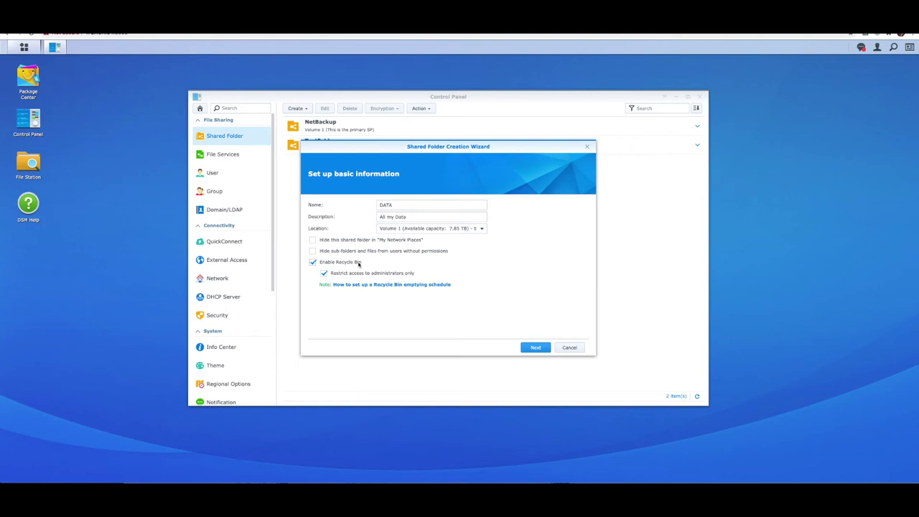
{"action": "left_click", "coordinate": [313, 262]}
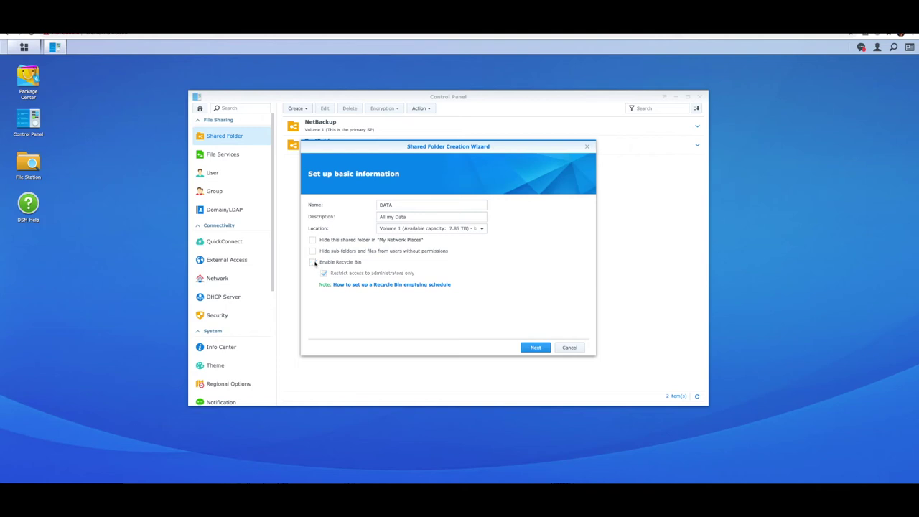
Continue without encryption past the settings summary to create the DATA folder.
{"action": "left_click", "coordinate": [536, 348]}
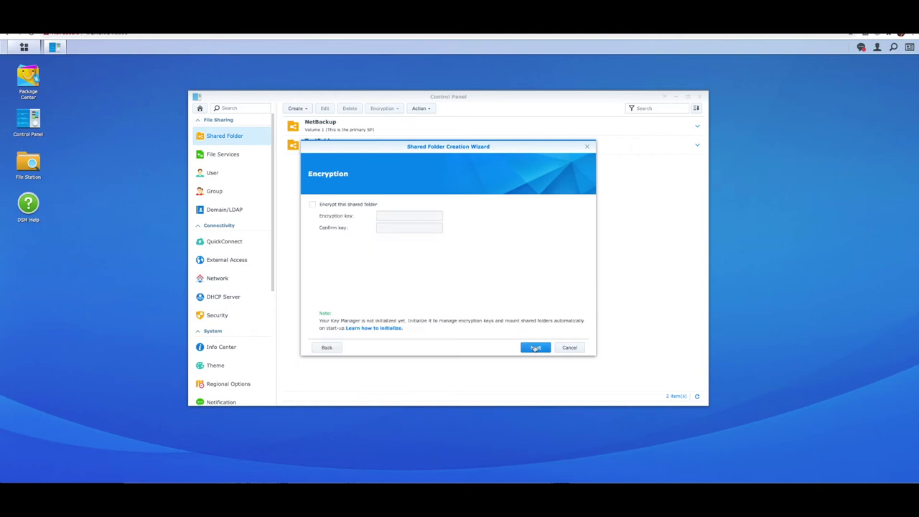
{"action": "left_click", "coordinate": [536, 347]}
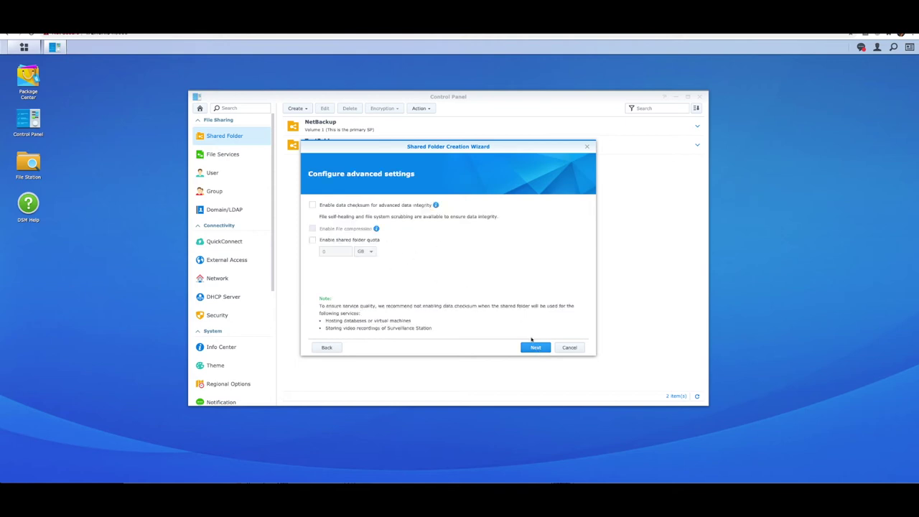
{"action": "left_click", "coordinate": [537, 348]}
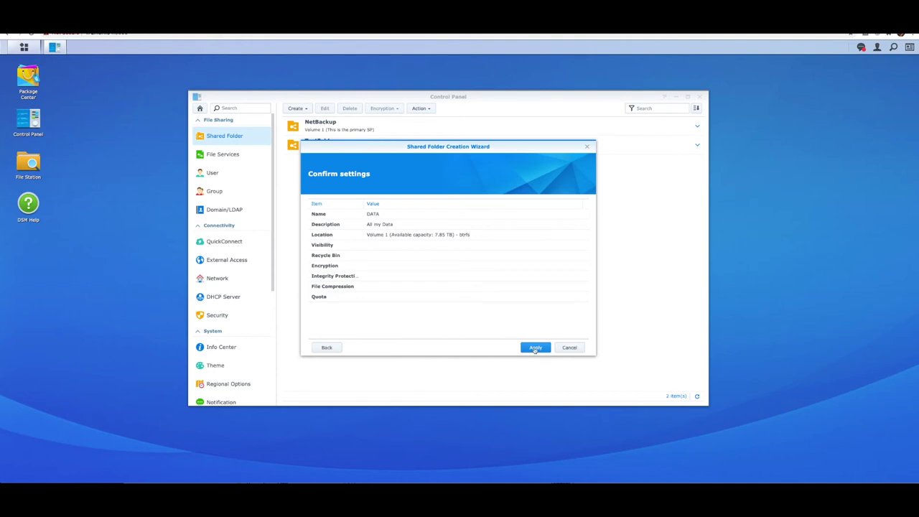
{"action": "left_click", "coordinate": [539, 347]}
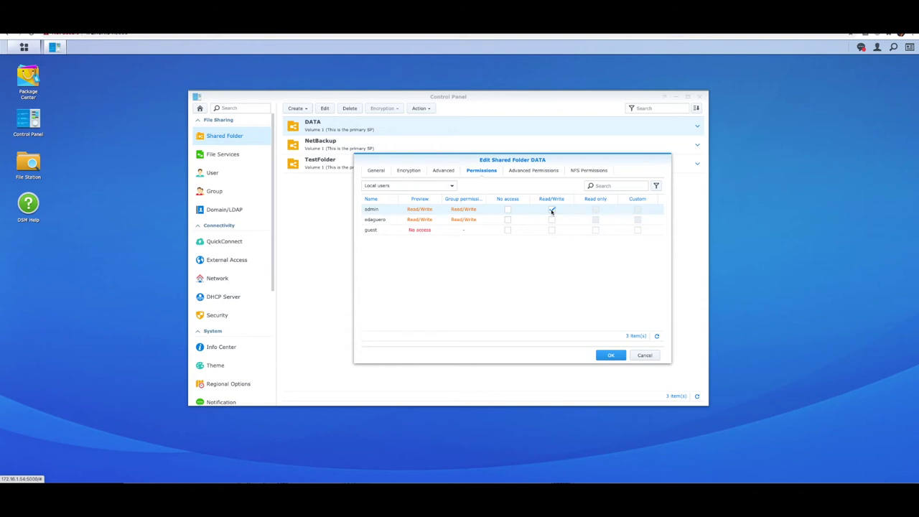
Tick Read/Write for admin on DATA and save the permissions.
{"action": "left_click", "coordinate": [551, 210]}
{"action": "left_click", "coordinate": [608, 358]}
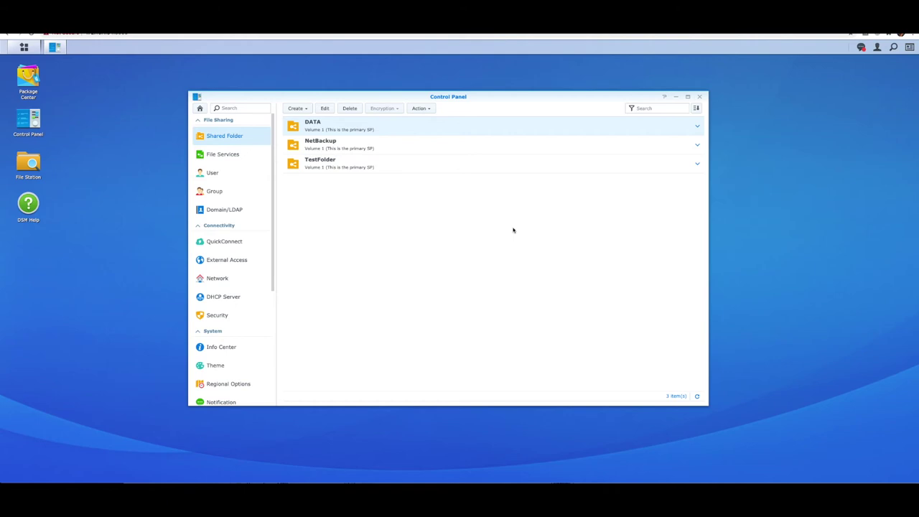
Review the FTP and rsync tabs under File Services, then close Control Panel.
{"action": "left_click", "coordinate": [223, 155]}
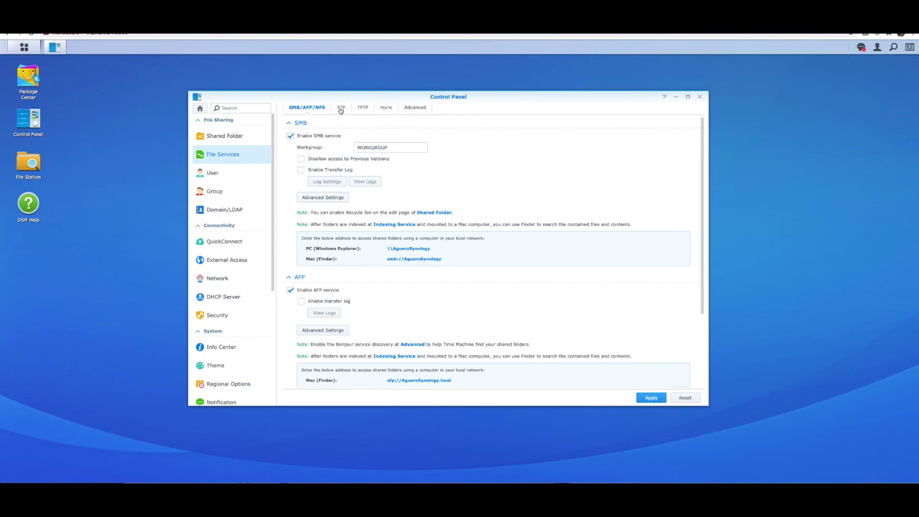
{"action": "left_click", "coordinate": [341, 108]}
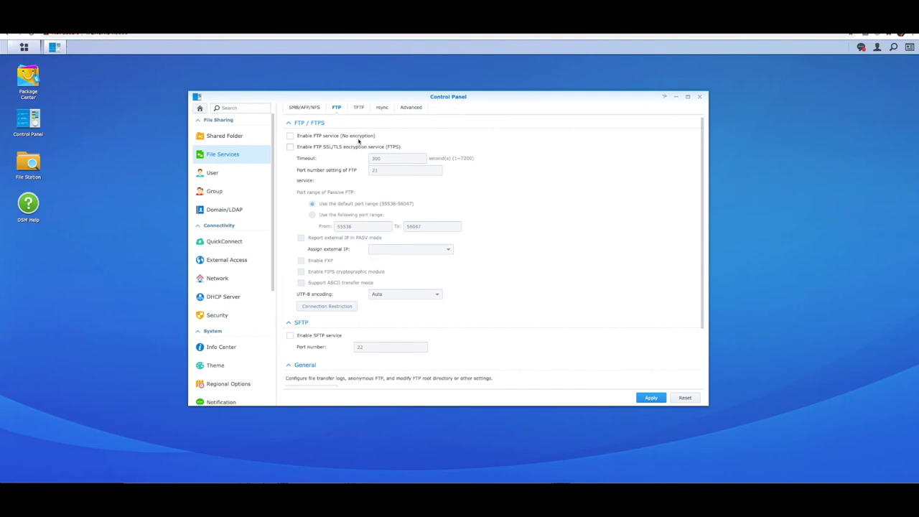
{"action": "left_click", "coordinate": [382, 108]}
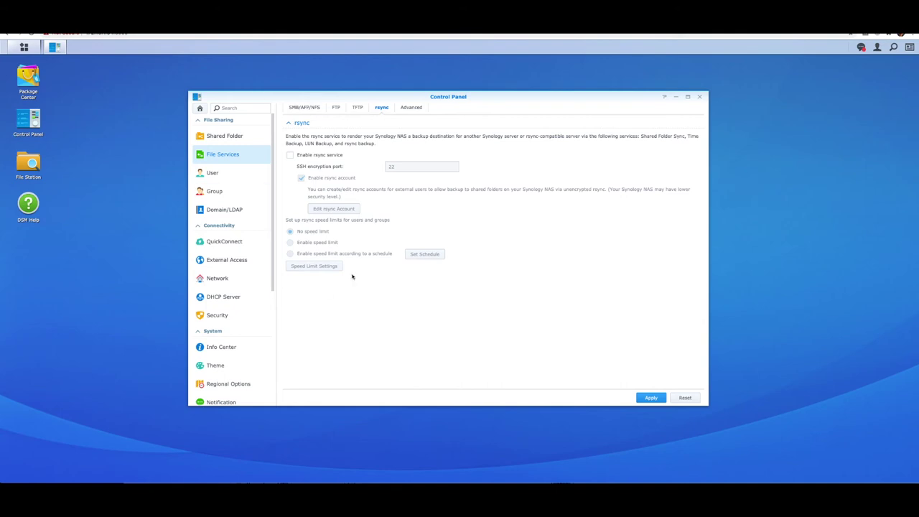
{"action": "left_click", "coordinate": [221, 137]}
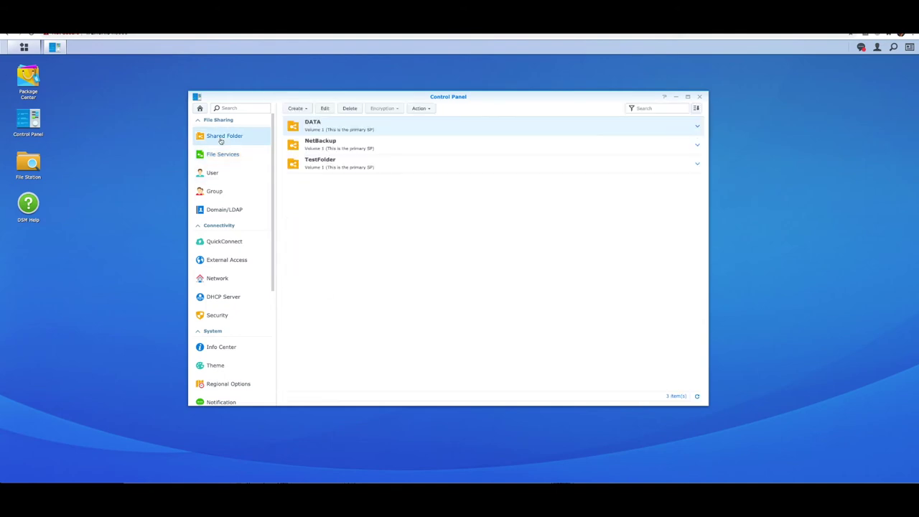
{"action": "left_click", "coordinate": [700, 98]}
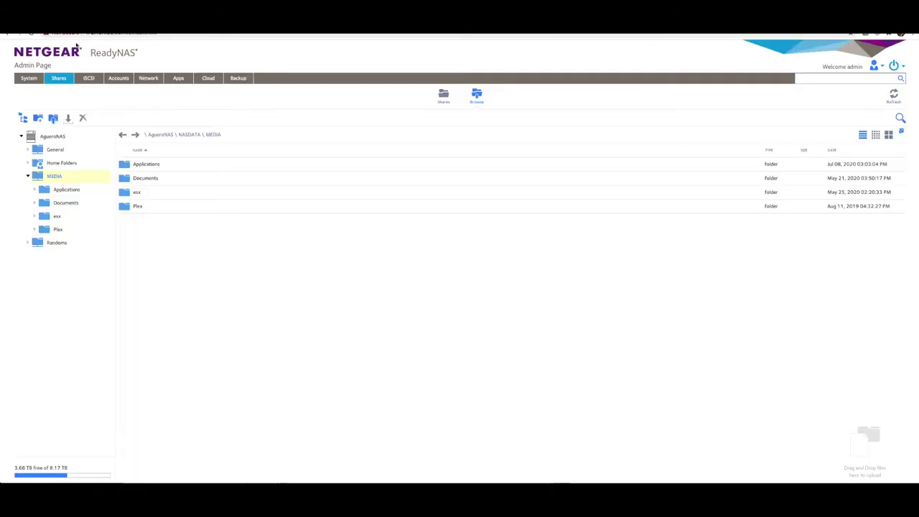
Show the ReadyNAS System Settings page listing SMB, AFP, NFS, FTP and Rsync services.
{"action": "left_click", "coordinate": [31, 81]}
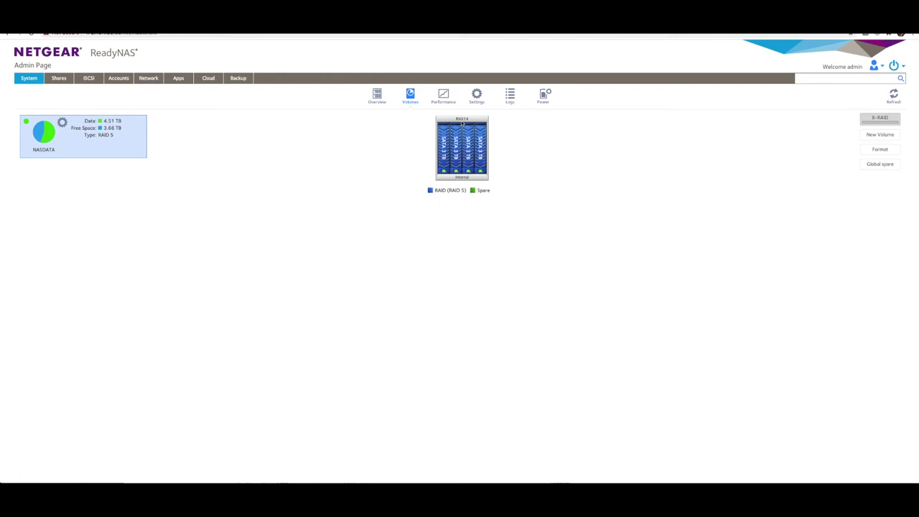
{"action": "left_click", "coordinate": [476, 96]}
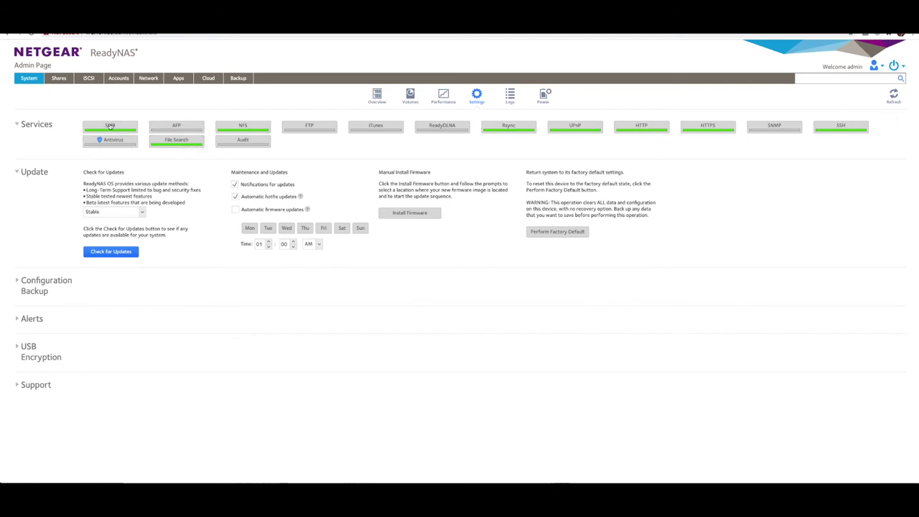
Open the MEDIA share's settings from the NASDATA shares list and view its Network Access protocols.
{"action": "left_click", "coordinate": [60, 79]}
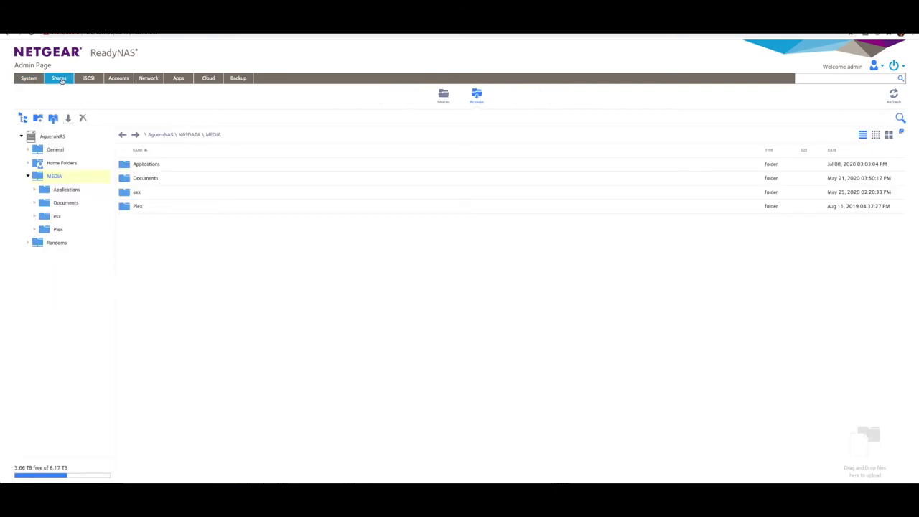
{"action": "left_click", "coordinate": [445, 96]}
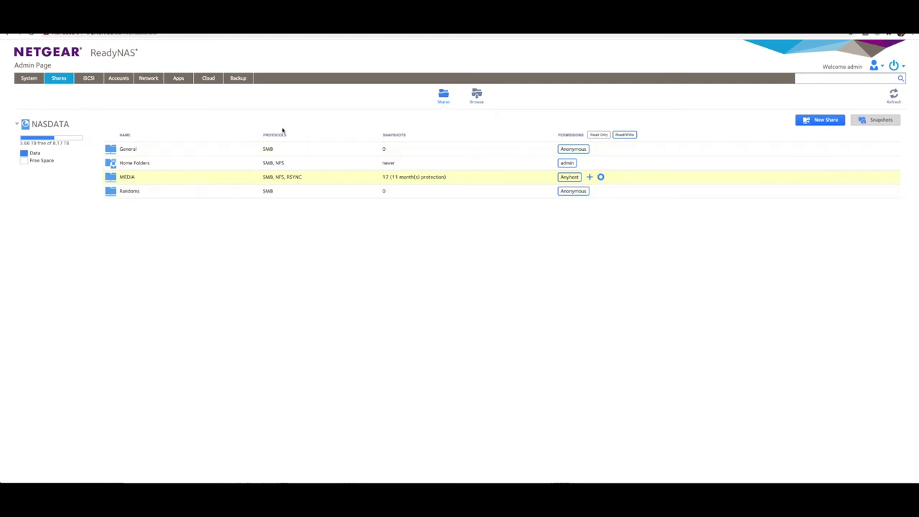
{"action": "left_click", "coordinate": [600, 177]}
{"action": "left_click", "coordinate": [619, 229]}
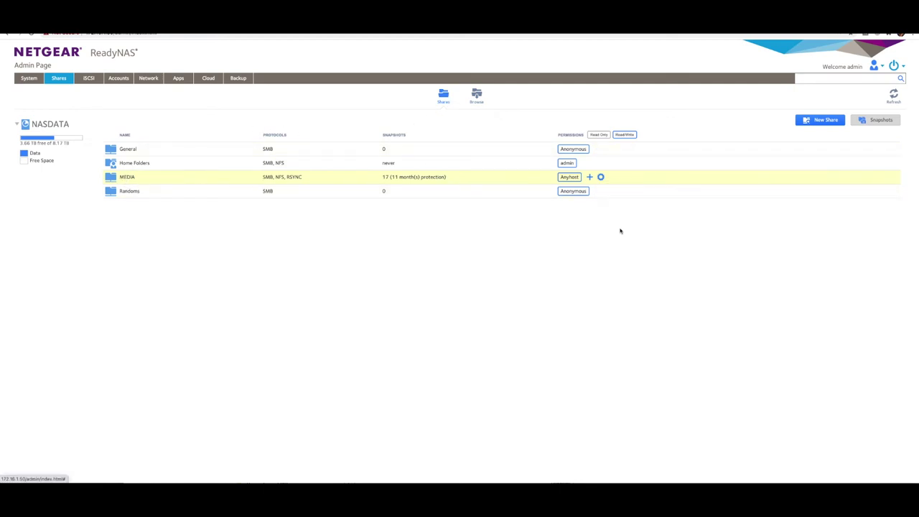
{"action": "left_click", "coordinate": [436, 175]}
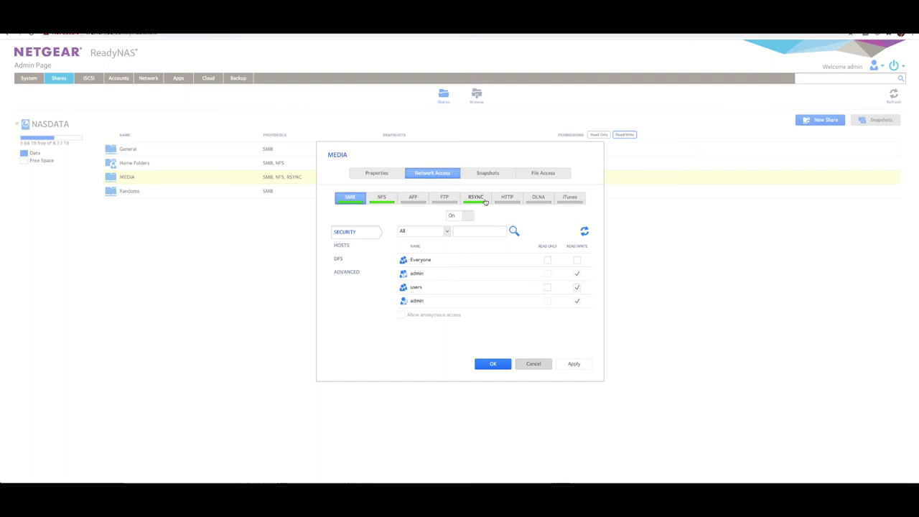
Close the MEDIA settings unchanged, go to Backup and add a new backup job (job_002).
{"action": "left_click", "coordinate": [531, 363]}
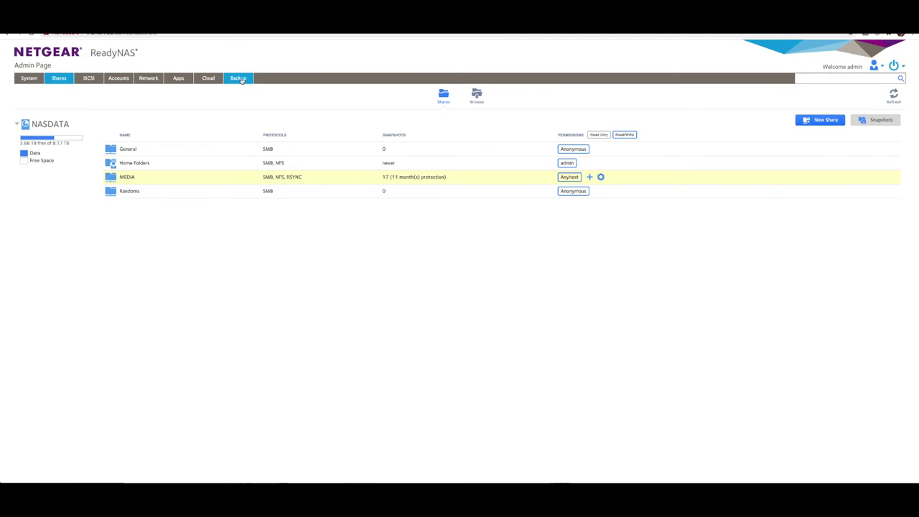
{"action": "left_click", "coordinate": [239, 79]}
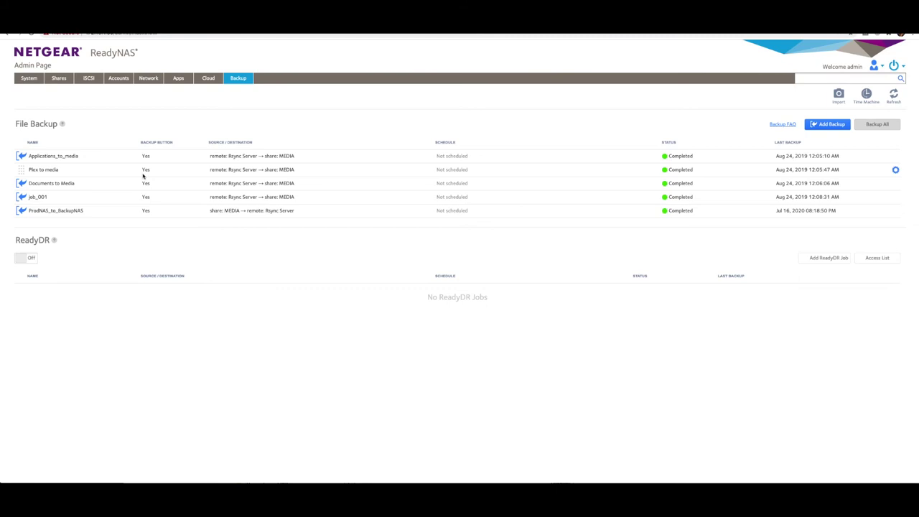
{"action": "left_click", "coordinate": [830, 126]}
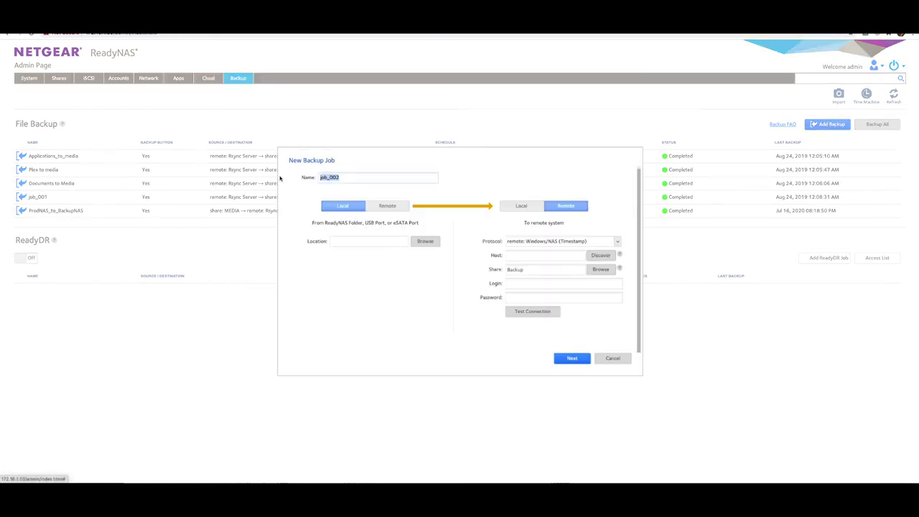
Name the backup job NetgearToSynology and set /NASDATA/MEDIA as its source.
{"action": "type", "text": "Netw"}
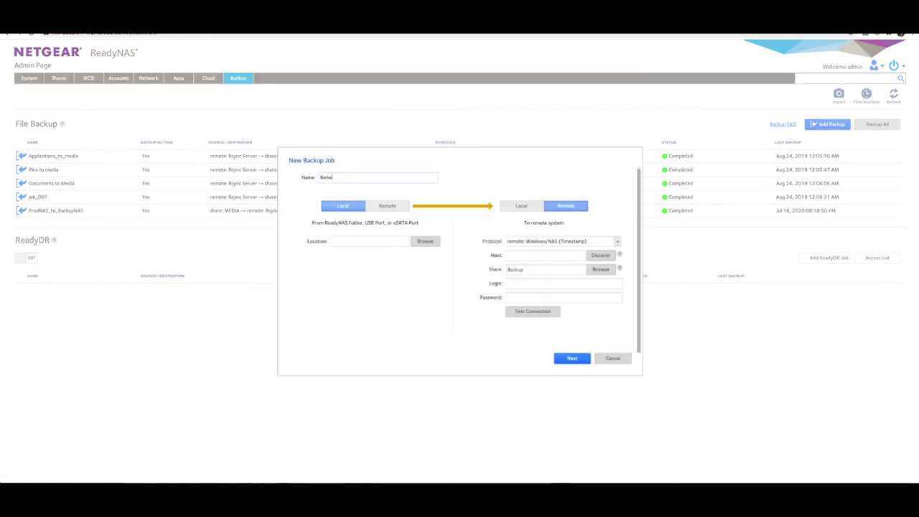
{"action": "key", "text": "BackSpace"}
{"action": "type", "text": "gearToSynology"}
{"action": "left_click", "coordinate": [425, 242]}
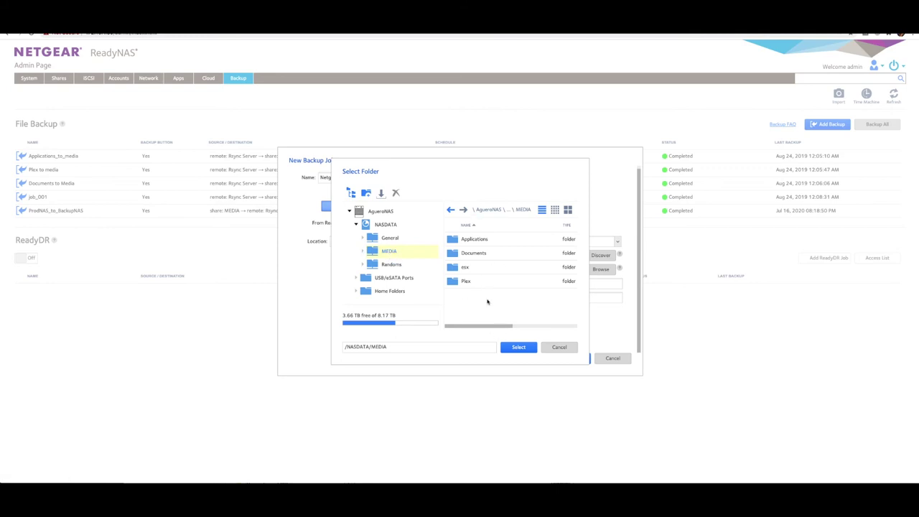
{"action": "left_click", "coordinate": [523, 348]}
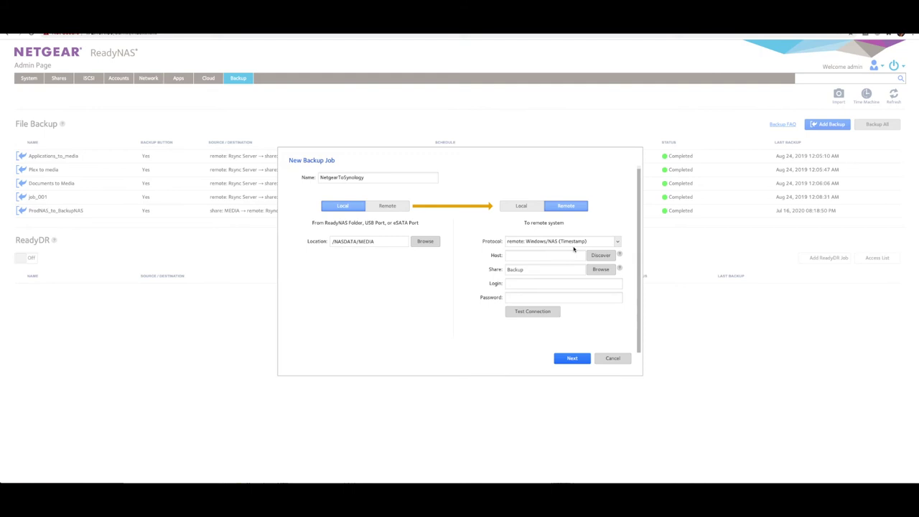
Keep Windows/NAS (Timestamp) as the protocol and pick AgueroSynology.local as the remote host via Discover.
{"action": "left_click", "coordinate": [565, 244]}
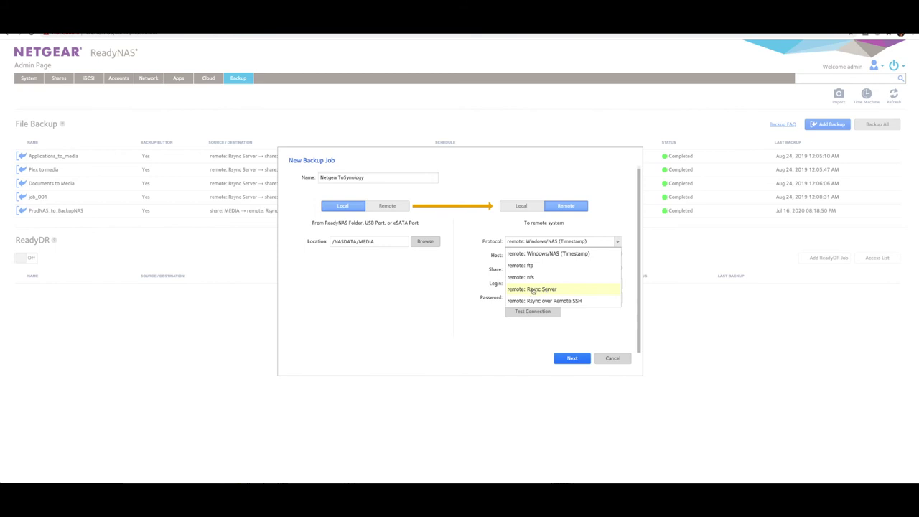
{"action": "left_click", "coordinate": [547, 255]}
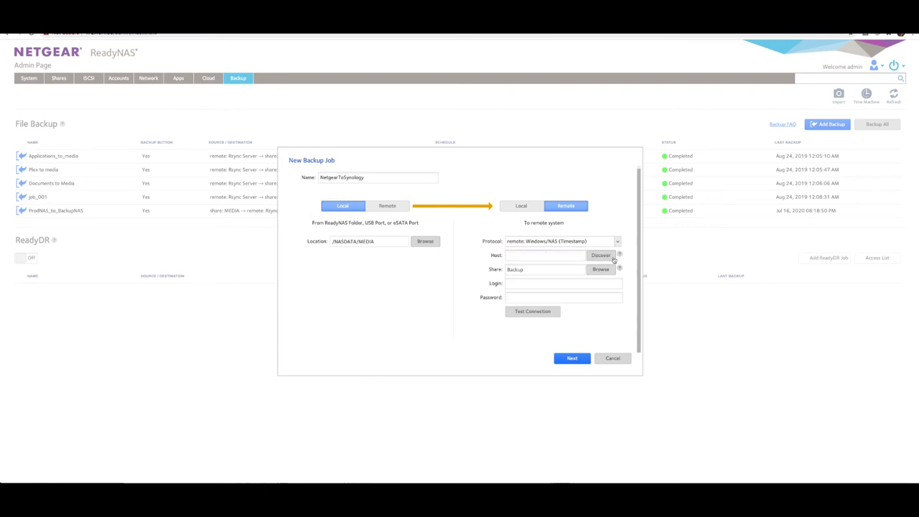
{"action": "left_click", "coordinate": [597, 257]}
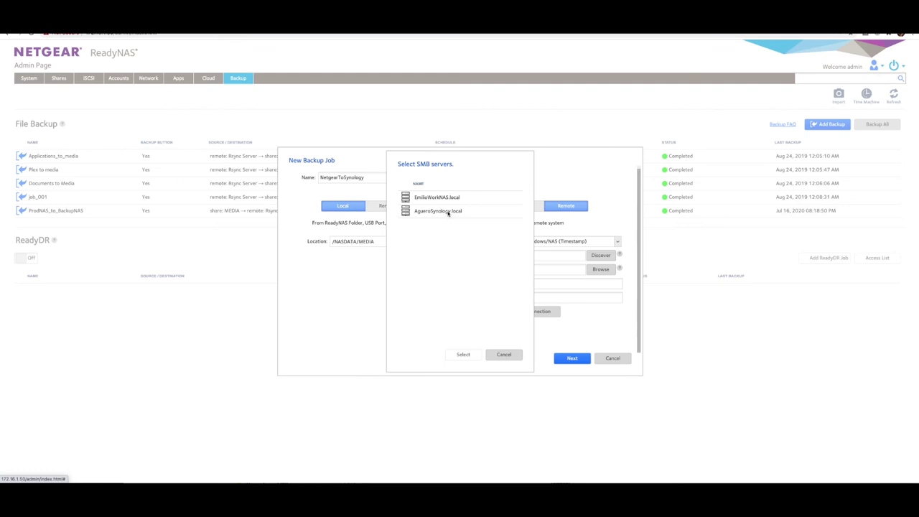
{"action": "left_click", "coordinate": [447, 212]}
{"action": "left_click", "coordinate": [470, 354]}
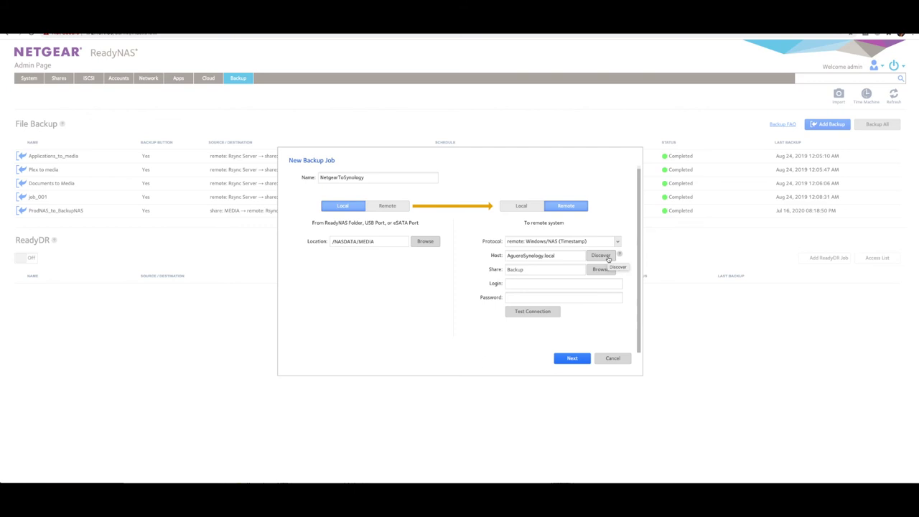
Replace the host name with 172.16.1, then rediscover and reselect AgueroSynology.local as the host.
{"action": "left_click_drag", "start_coordinate": [565, 256], "coordinate": [476, 260]}
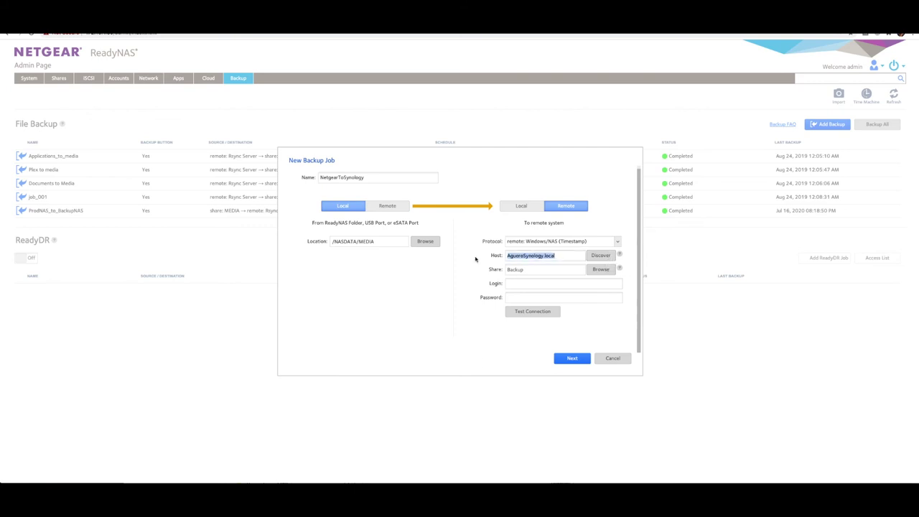
{"action": "type", "text": "172.16.1.54"}
{"action": "left_click", "coordinate": [607, 257]}
{"action": "left_click", "coordinate": [439, 211]}
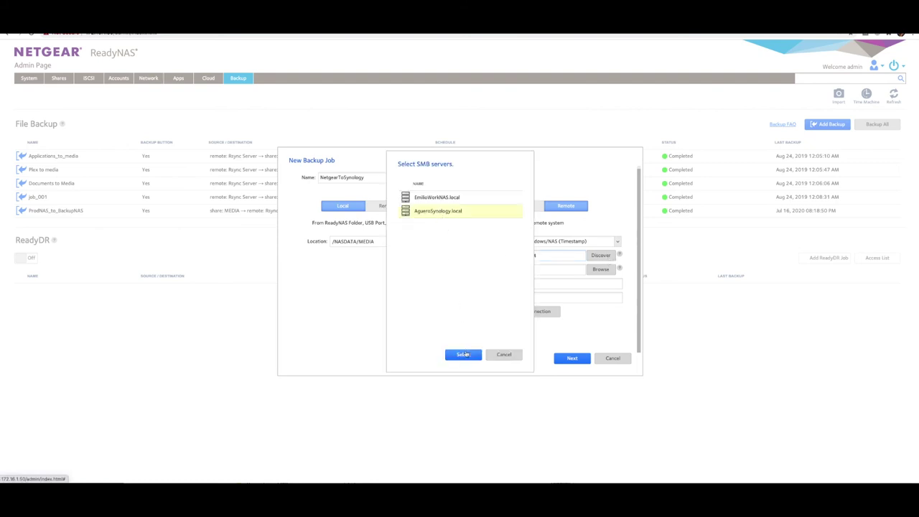
{"action": "left_click", "coordinate": [465, 354]}
Browse the Synology's shares with login credentials and choose DATA as the destination share.
{"action": "left_click", "coordinate": [602, 270]}
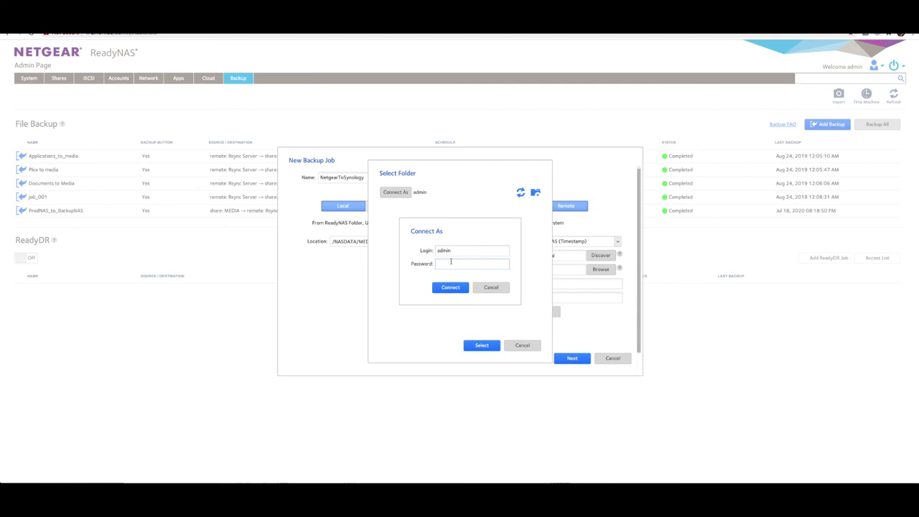
{"action": "left_click", "coordinate": [455, 288]}
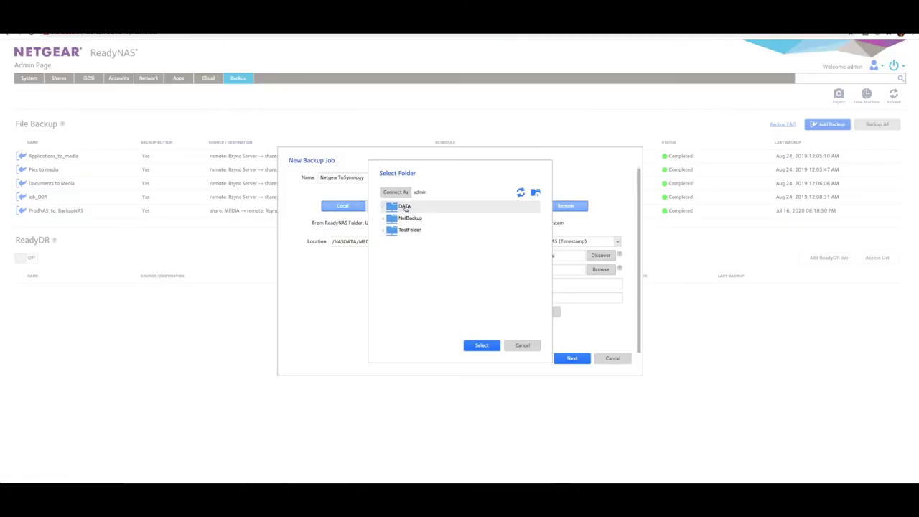
{"action": "left_click", "coordinate": [406, 207]}
{"action": "left_click", "coordinate": [482, 346]}
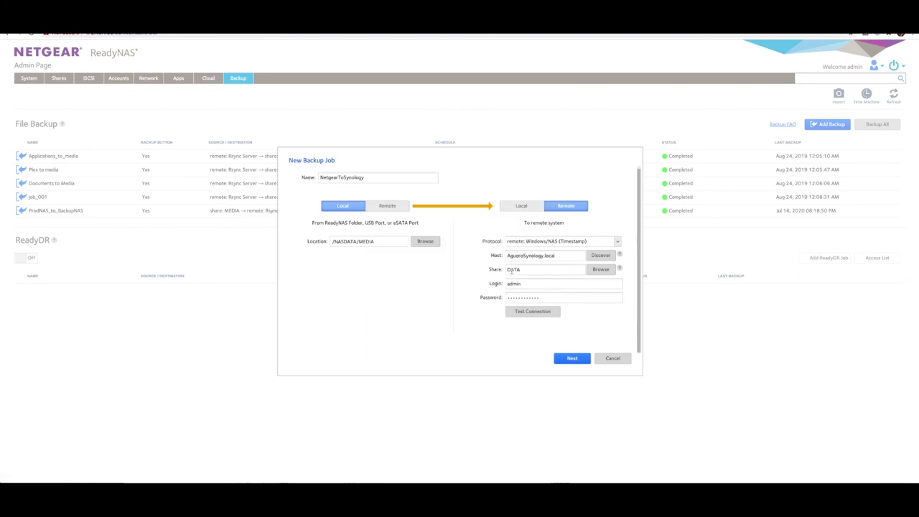
{"action": "key", "text": "Tab"}
Test the connection to the DATA share successfully and accept the destination settings.
{"action": "left_click", "coordinate": [534, 313]}
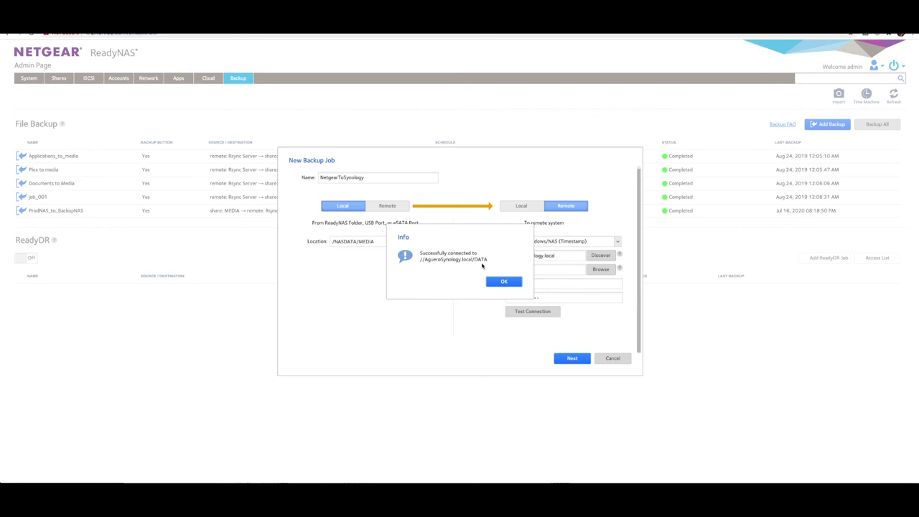
{"action": "left_click", "coordinate": [507, 281]}
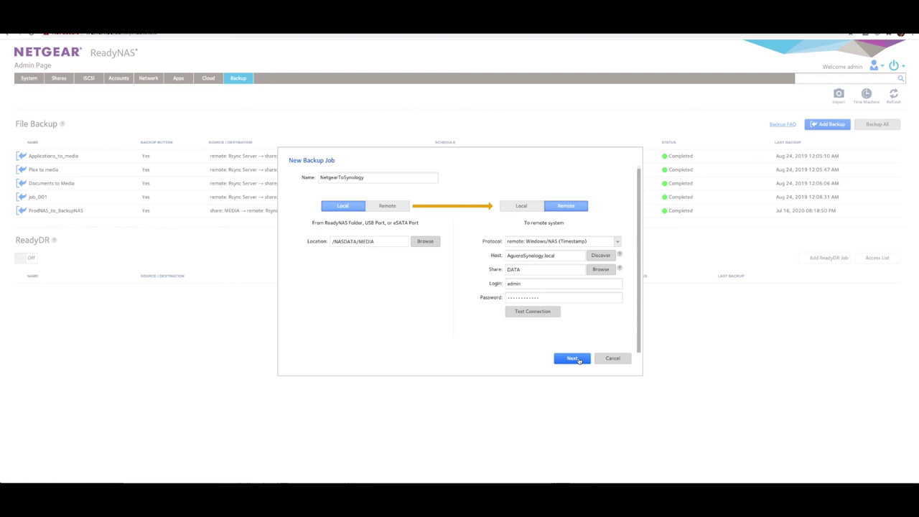
{"action": "left_click", "coordinate": [572, 358]}
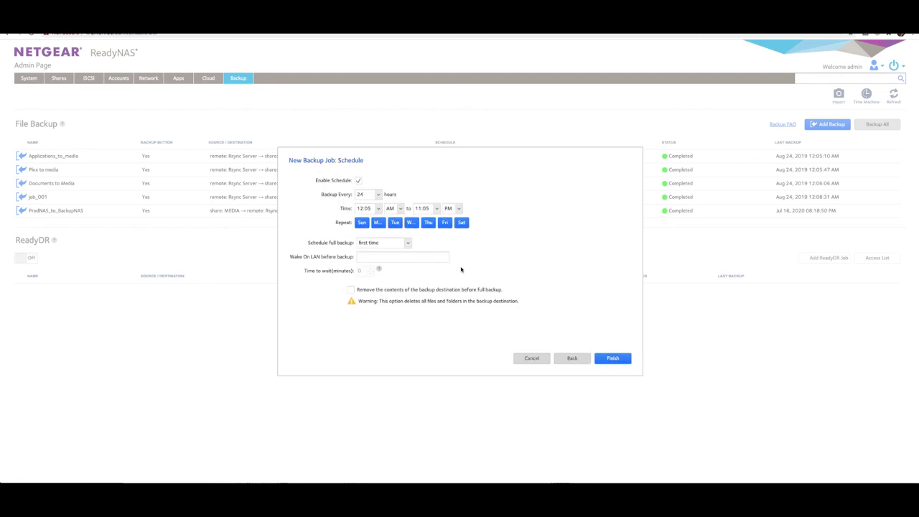
Disable Enable Schedule and finish creating the NetgearToSynology backup job.
{"action": "left_click", "coordinate": [357, 181]}
{"action": "left_click", "coordinate": [613, 357]}
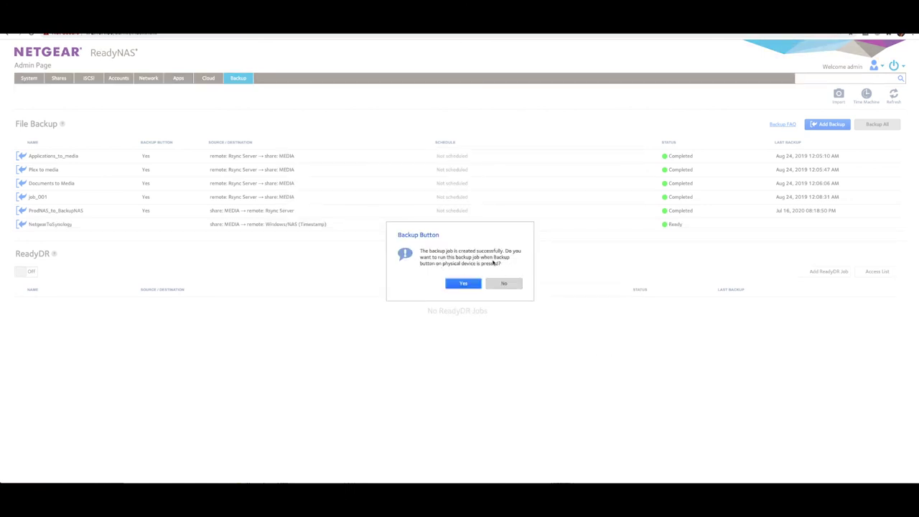
Decline the Backup Button link, start the NetgearToSynology job, and open a Finder window.
{"action": "left_click", "coordinate": [503, 285]}
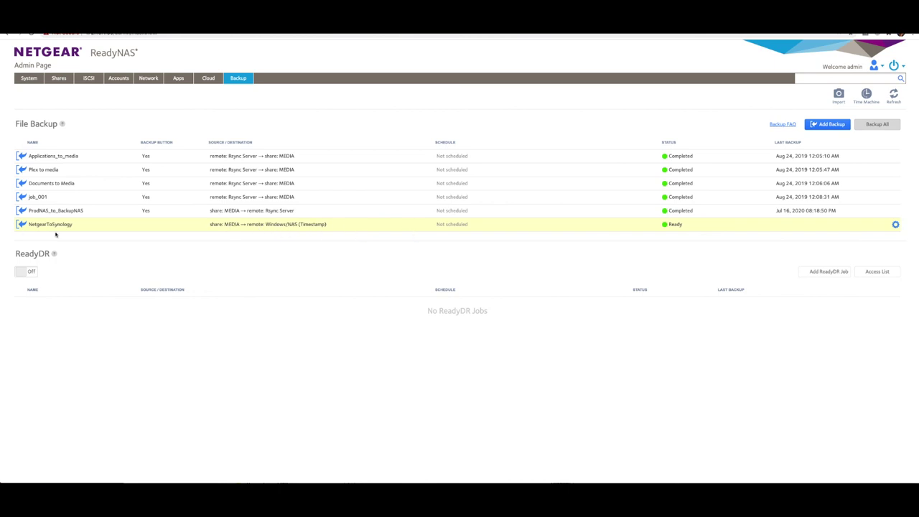
{"action": "left_click", "coordinate": [895, 225]}
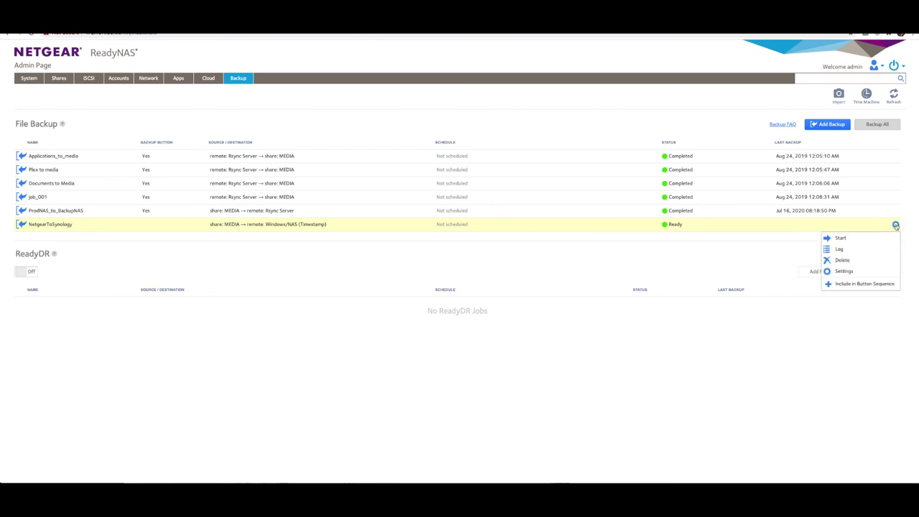
{"action": "left_click", "coordinate": [850, 241]}
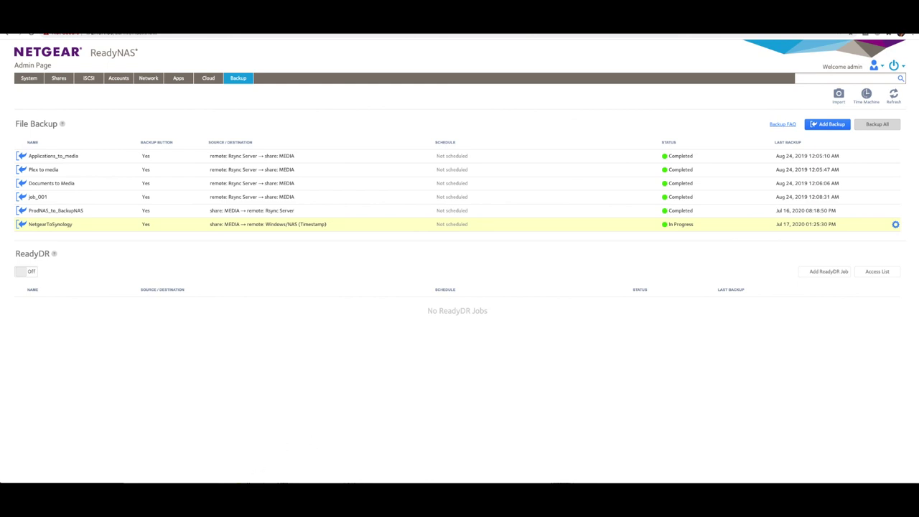
{"action": "left_click", "coordinate": [252, 481]}
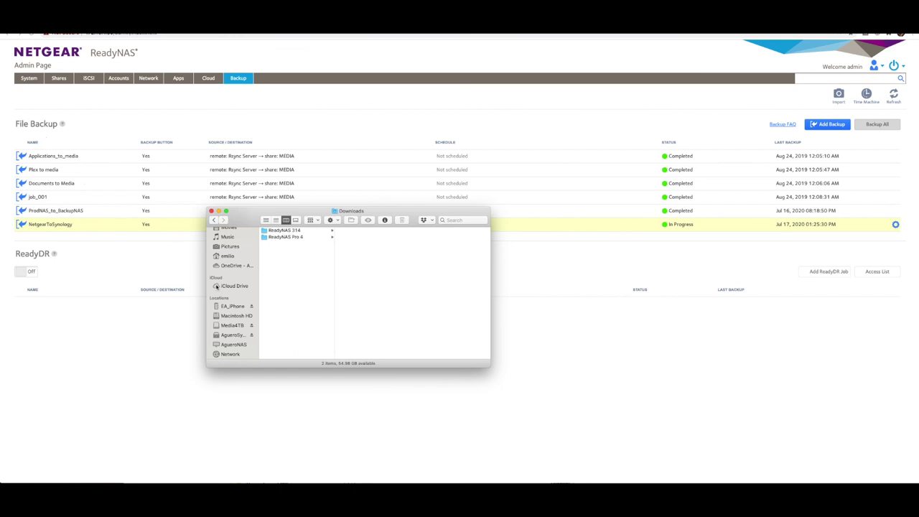
Open AgueroSynology's DATA share and view the Applications folder holding 7-Zip and APPLE.
{"action": "left_click", "coordinate": [231, 335]}
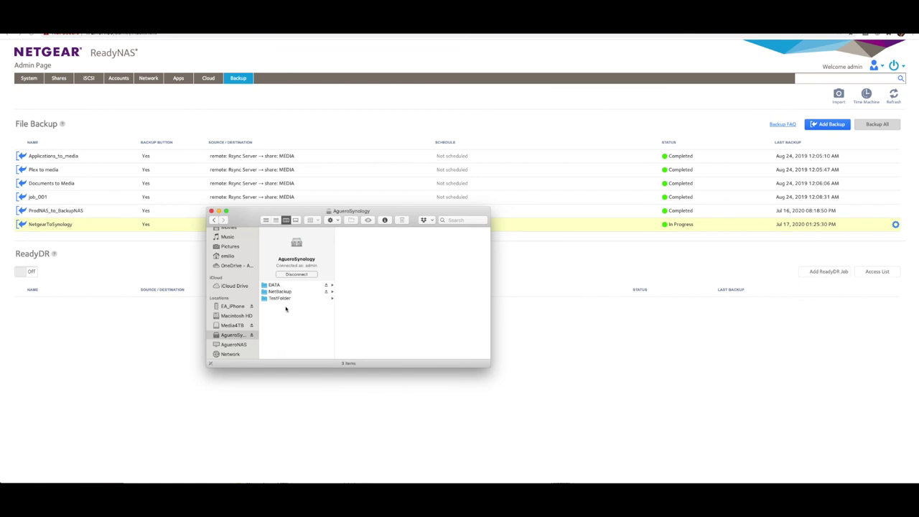
{"action": "left_click", "coordinate": [277, 285]}
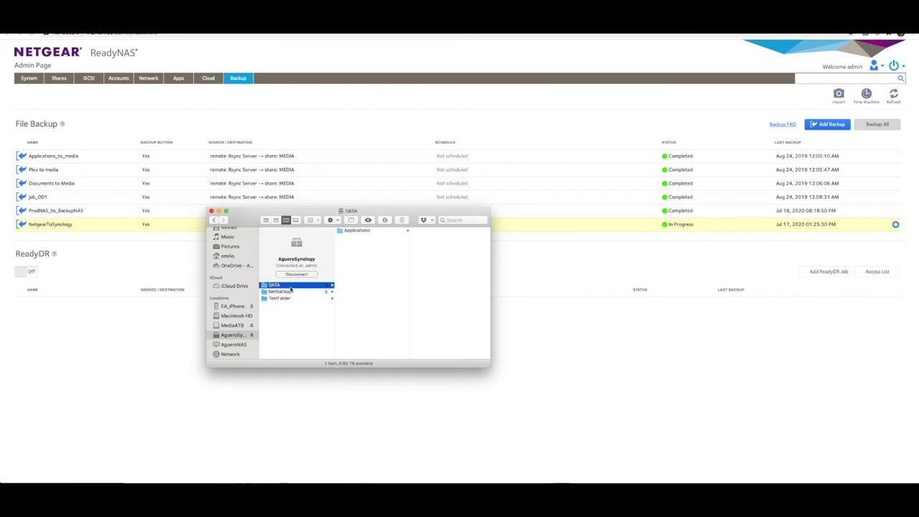
{"action": "left_click", "coordinate": [358, 231]}
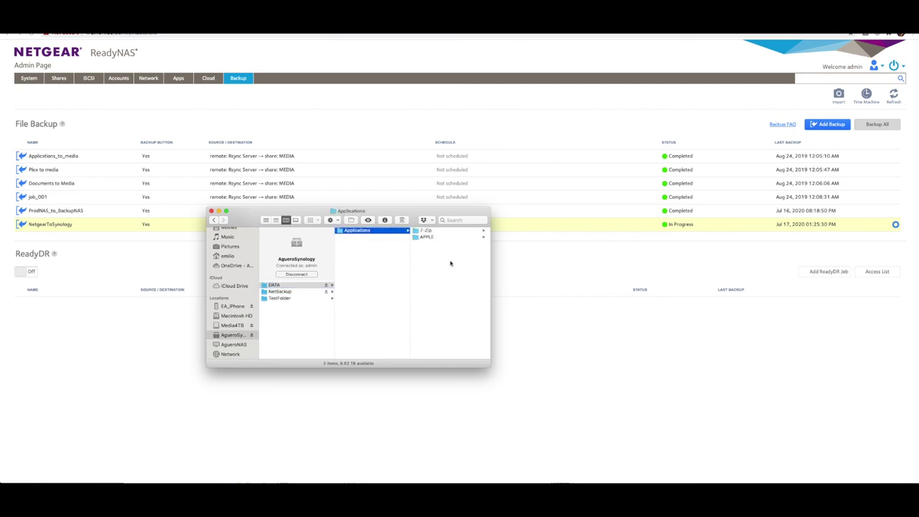